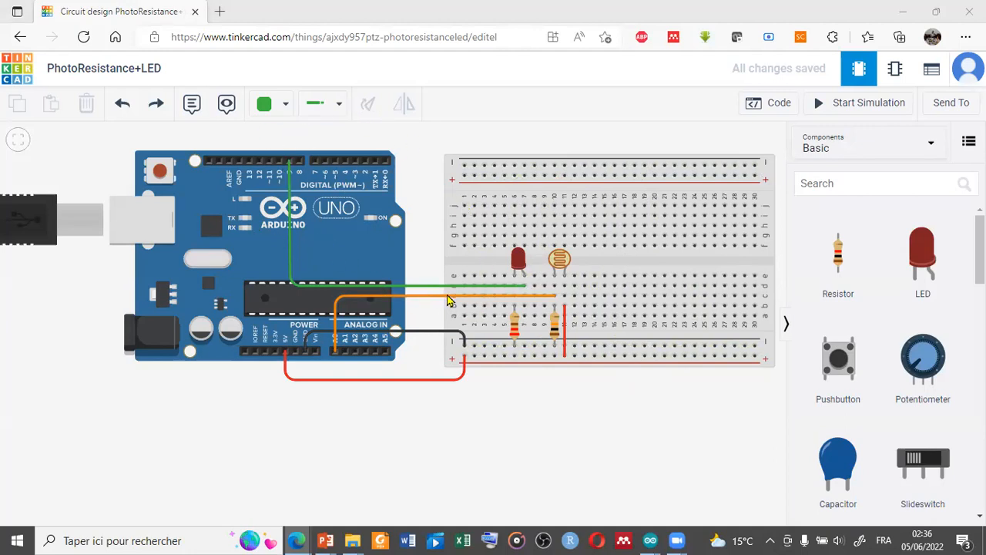
Step: Examine the wiring of the LED, photoresistor and resistors between the breadboard and the Arduino Uno
{"action": "scroll", "coordinate": [533, 277], "scroll_direction": "up", "scroll_amount": 1}
{"action": "scroll", "coordinate": [537, 282], "scroll_direction": "up", "scroll_amount": 2}
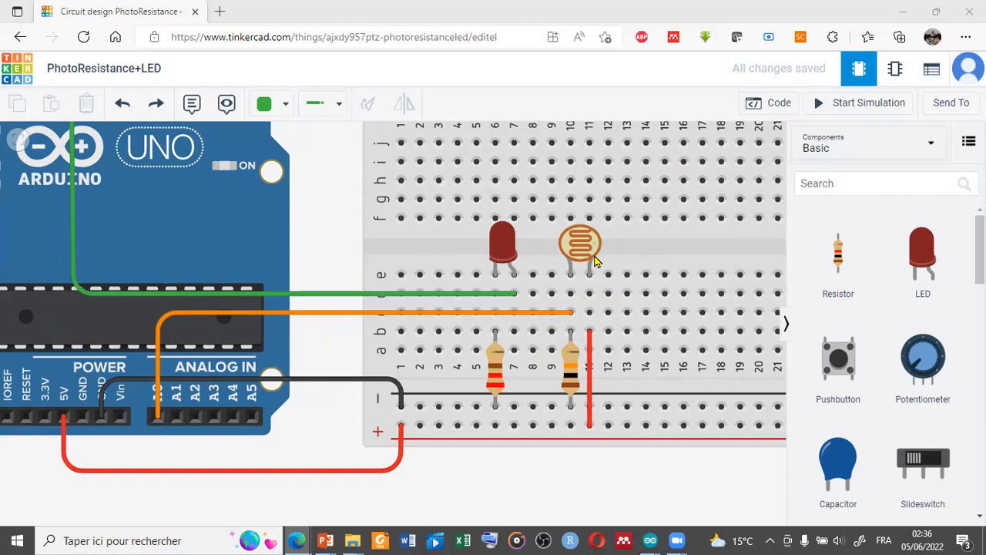
{"action": "scroll", "coordinate": [591, 245], "scroll_direction": "up", "scroll_amount": 1}
{"action": "scroll", "coordinate": [592, 245], "scroll_direction": "up", "scroll_amount": 1}
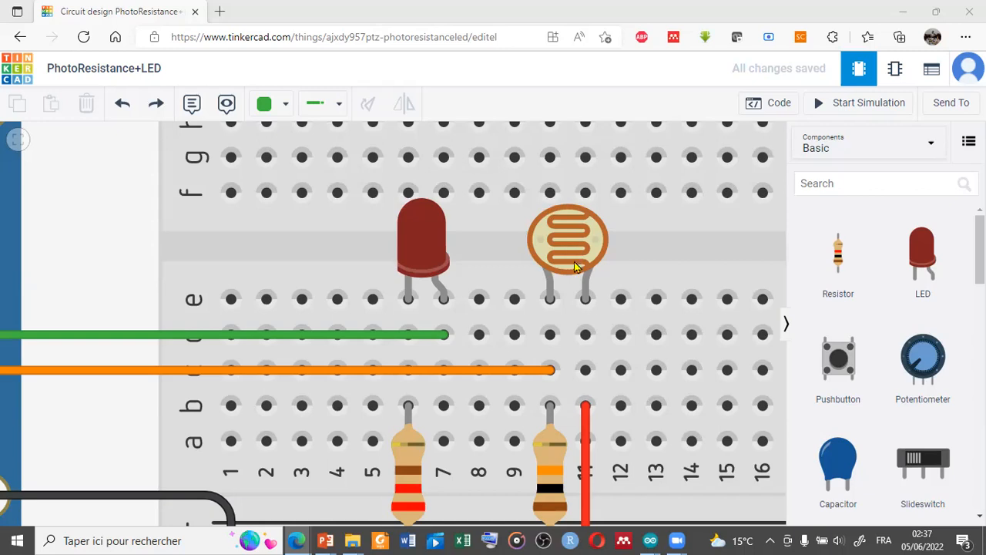
{"action": "scroll", "coordinate": [574, 266], "scroll_direction": "down", "scroll_amount": 2}
{"action": "scroll", "coordinate": [574, 266], "scroll_direction": "down", "scroll_amount": 3}
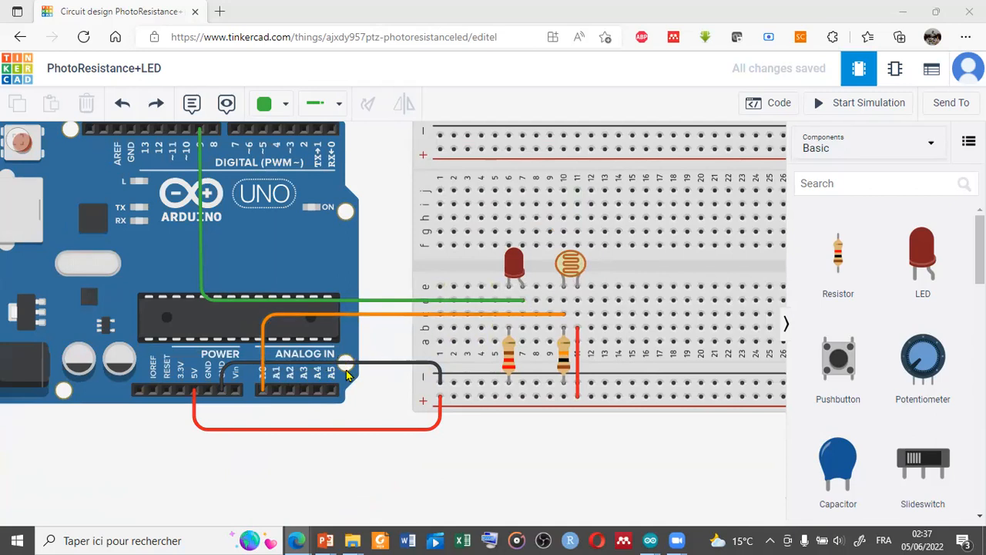
{"action": "scroll", "coordinate": [347, 375], "scroll_direction": "up", "scroll_amount": 1}
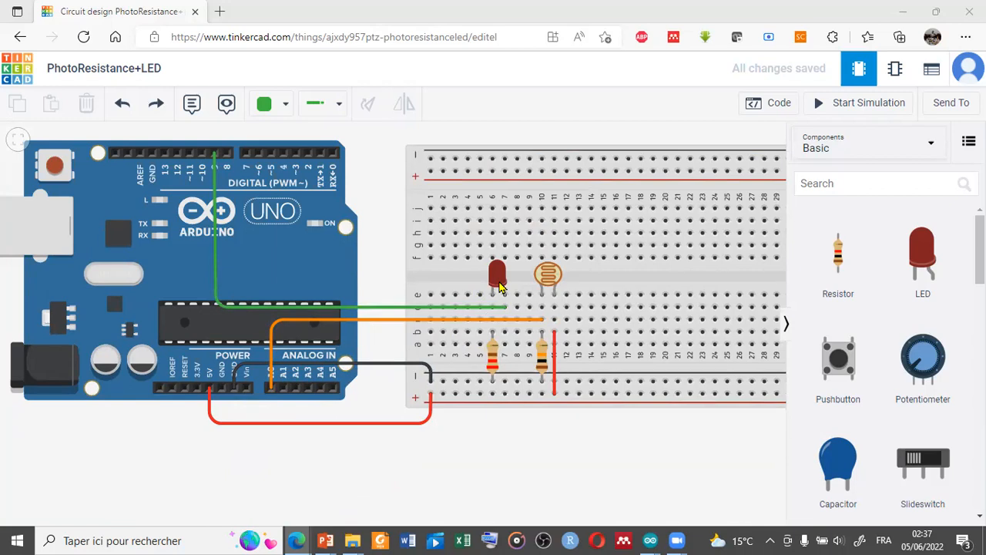
{"action": "scroll", "coordinate": [493, 455], "scroll_direction": "down", "scroll_amount": 2}
{"action": "left_click_drag", "start_coordinate": [506, 457], "coordinate": [269, 395]}
{"action": "scroll", "coordinate": [249, 276], "scroll_direction": "up", "scroll_amount": 1}
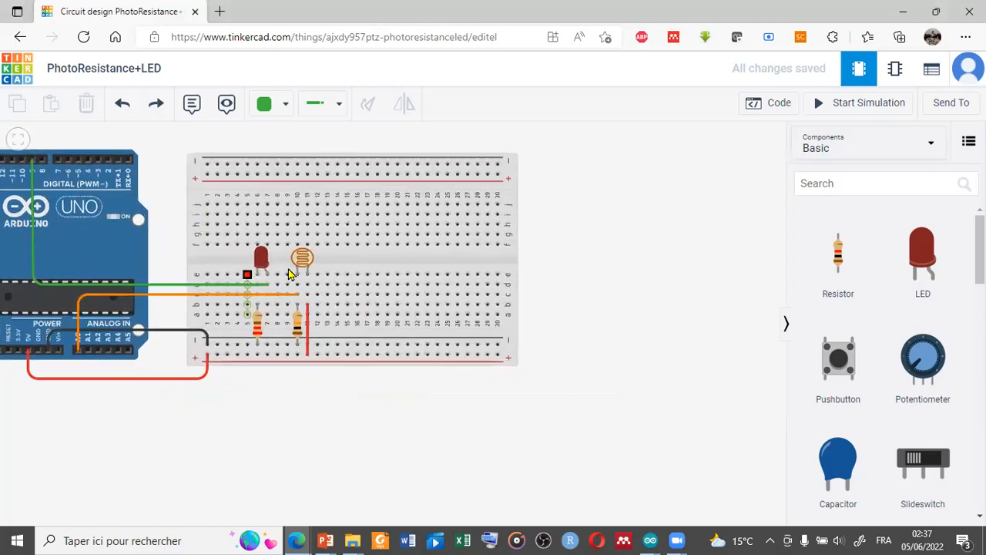
{"action": "scroll", "coordinate": [308, 276], "scroll_direction": "up", "scroll_amount": 3}
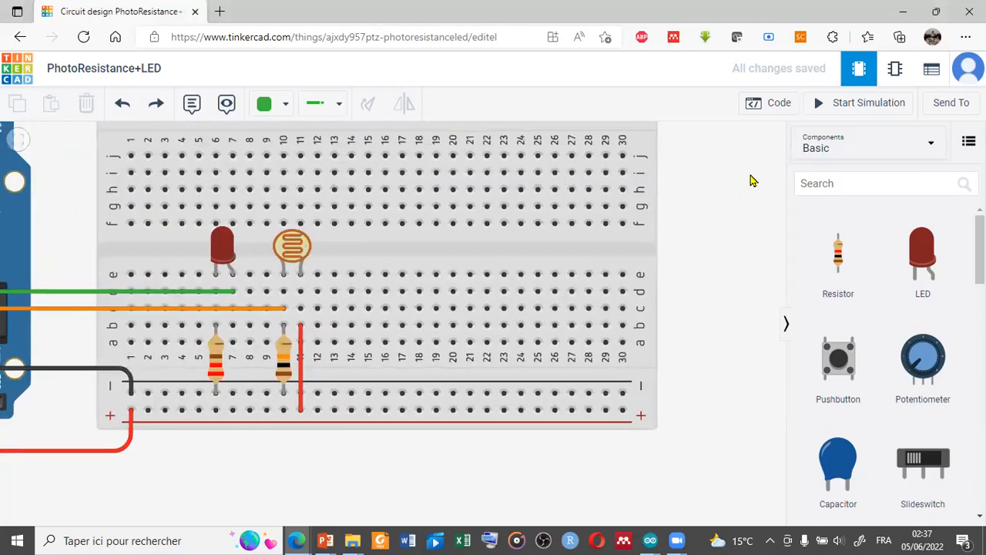
Step: Open the Arduino code and review its setup() and loop() functions
{"action": "left_click", "coordinate": [771, 103]}
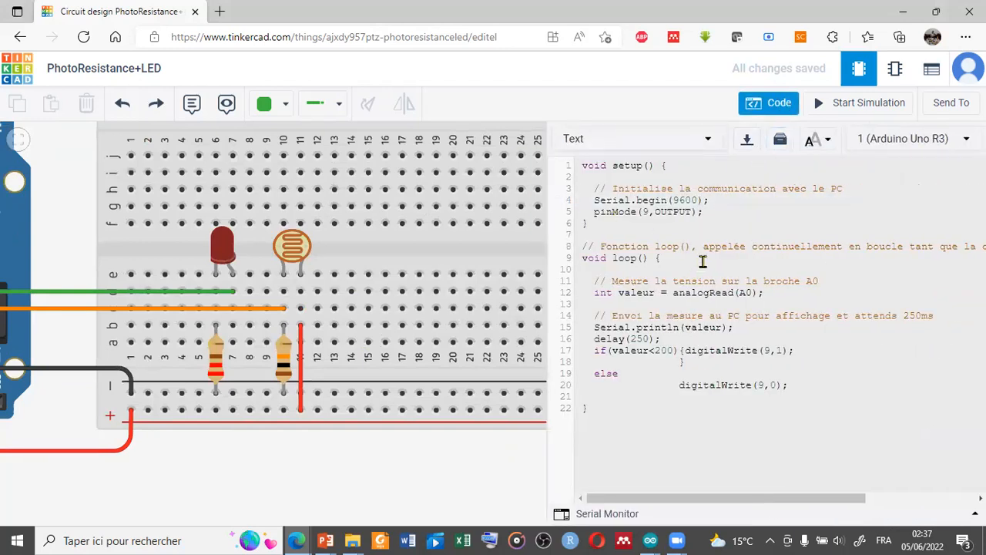
{"action": "left_click_drag", "start_coordinate": [655, 245], "coordinate": [574, 165]}
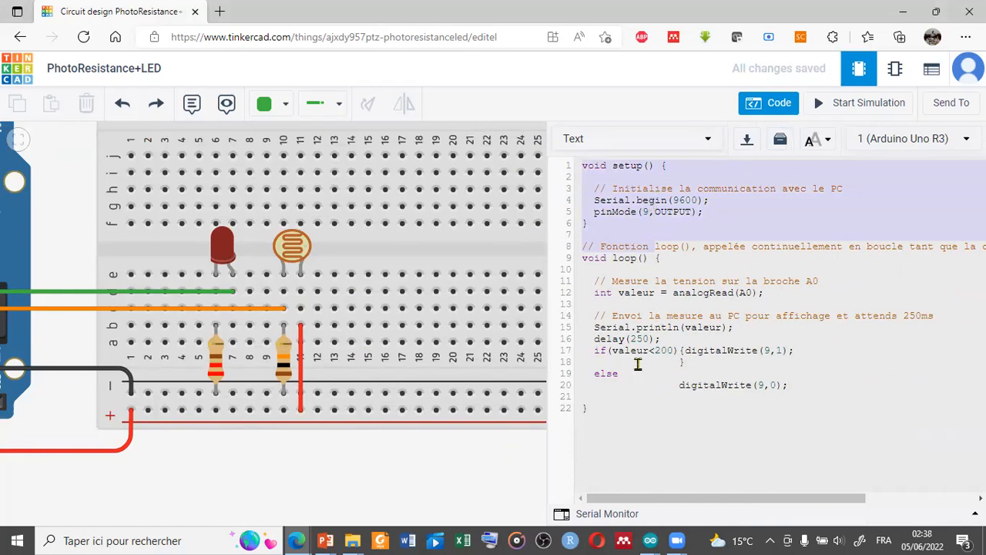
{"action": "left_click_drag", "start_coordinate": [627, 403], "coordinate": [600, 261]}
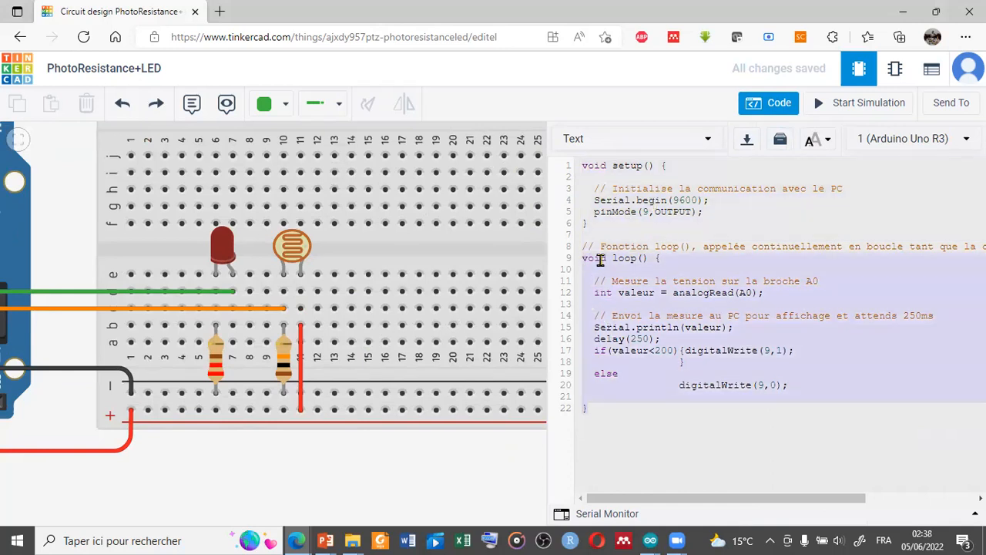
{"action": "left_click", "coordinate": [655, 231]}
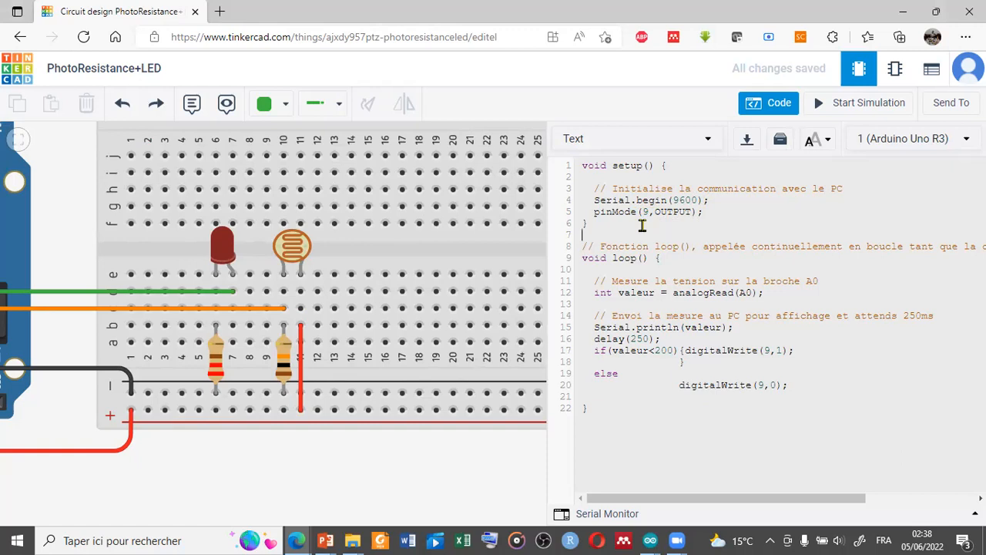
Step: Start the simulation with the whole circuit in view and open the Serial Monitor
{"action": "scroll", "coordinate": [455, 270], "scroll_direction": "down", "scroll_amount": 2}
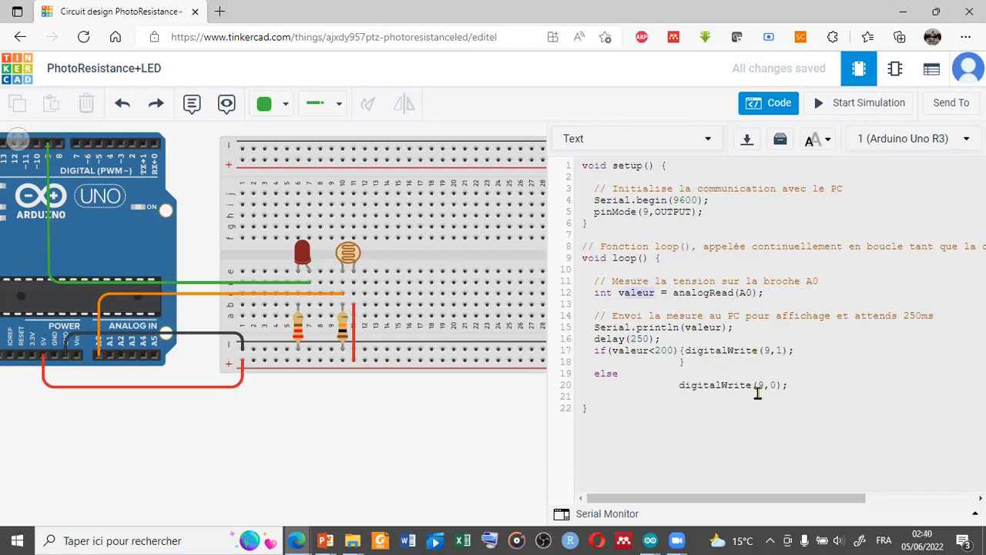
{"action": "scroll", "coordinate": [452, 429], "scroll_direction": "down", "scroll_amount": 2}
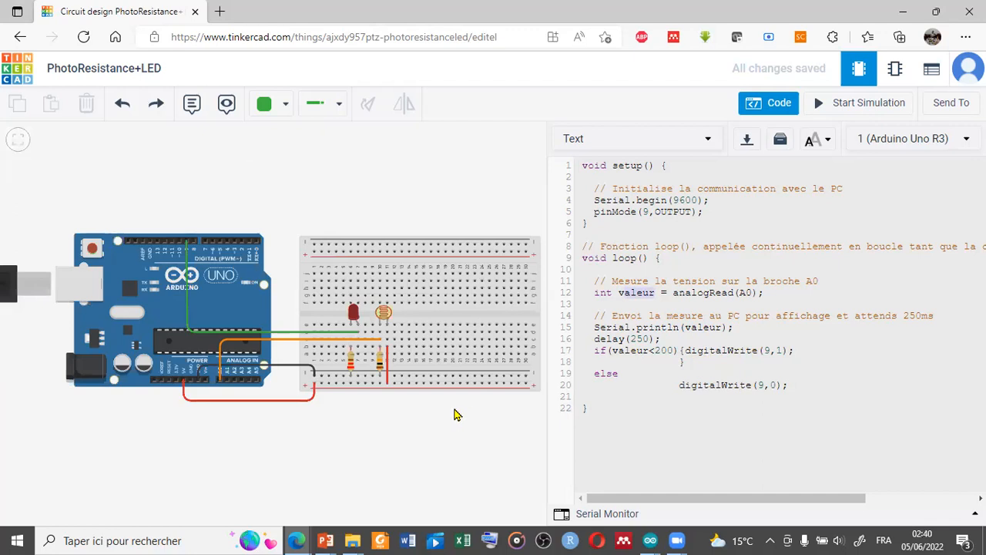
{"action": "left_click", "coordinate": [871, 108]}
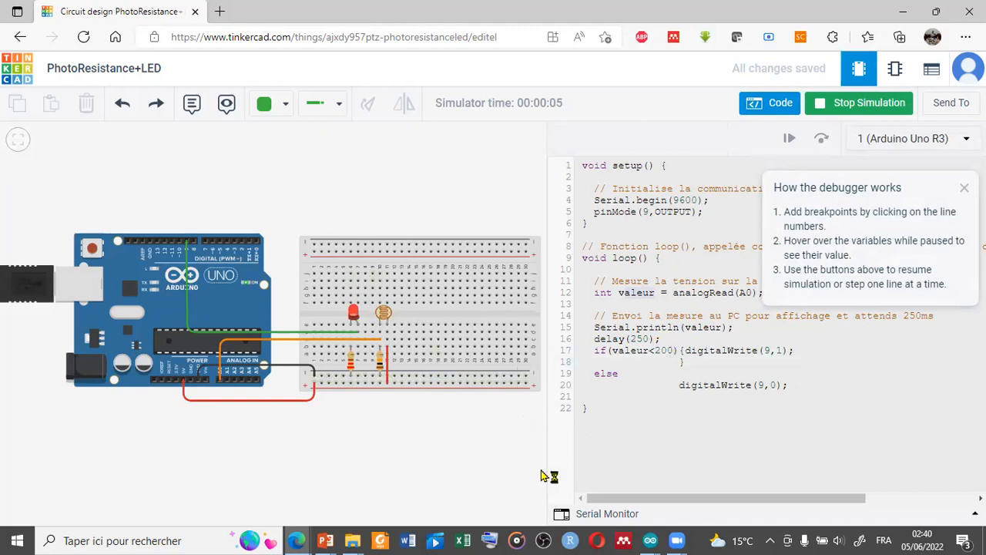
{"action": "left_click", "coordinate": [601, 516]}
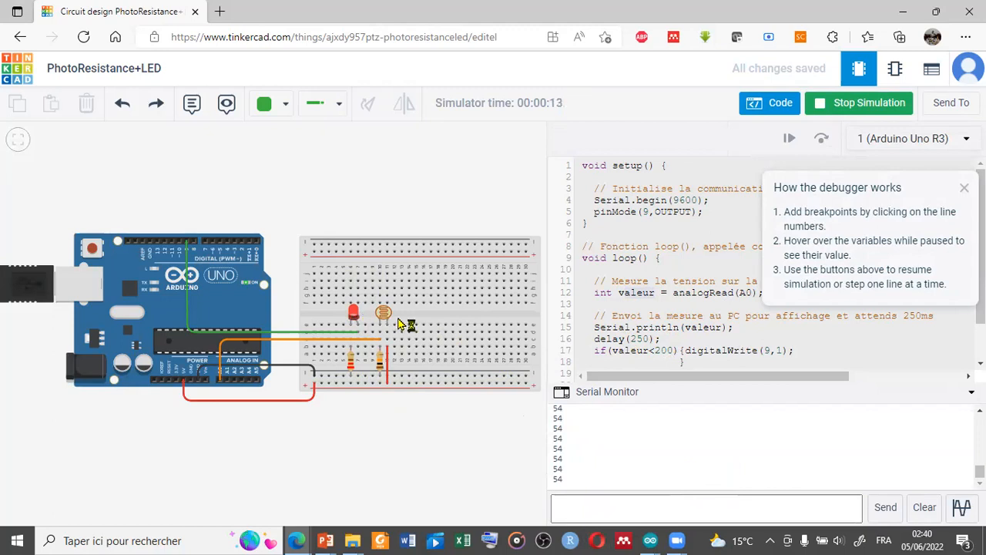
Step: Test the photoresistor by raising and then lowering its light level, and stop the simulation
{"action": "scroll", "coordinate": [401, 324], "scroll_direction": "up", "scroll_amount": 2}
{"action": "scroll", "coordinate": [399, 324], "scroll_direction": "up", "scroll_amount": 1}
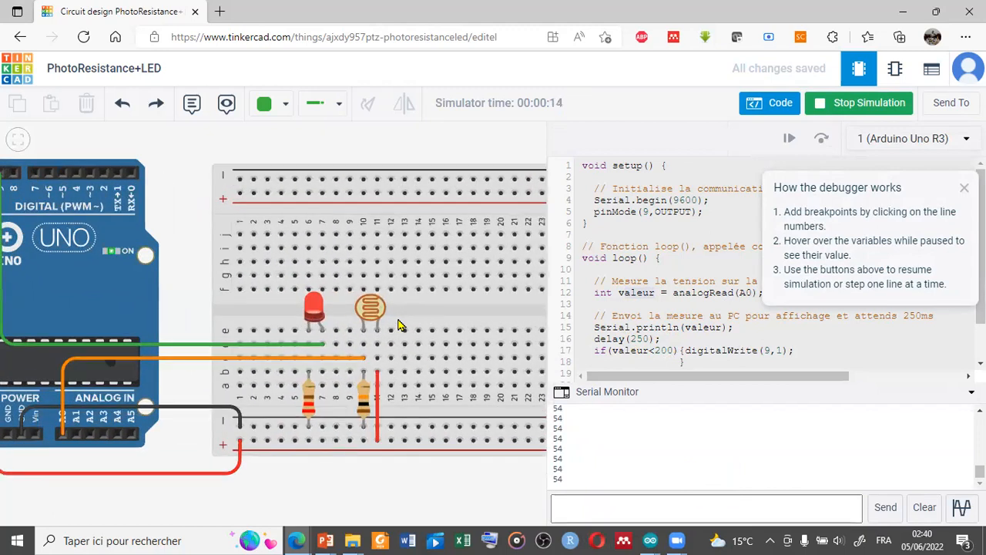
{"action": "scroll", "coordinate": [400, 325], "scroll_direction": "up", "scroll_amount": 1}
{"action": "left_click", "coordinate": [366, 309]}
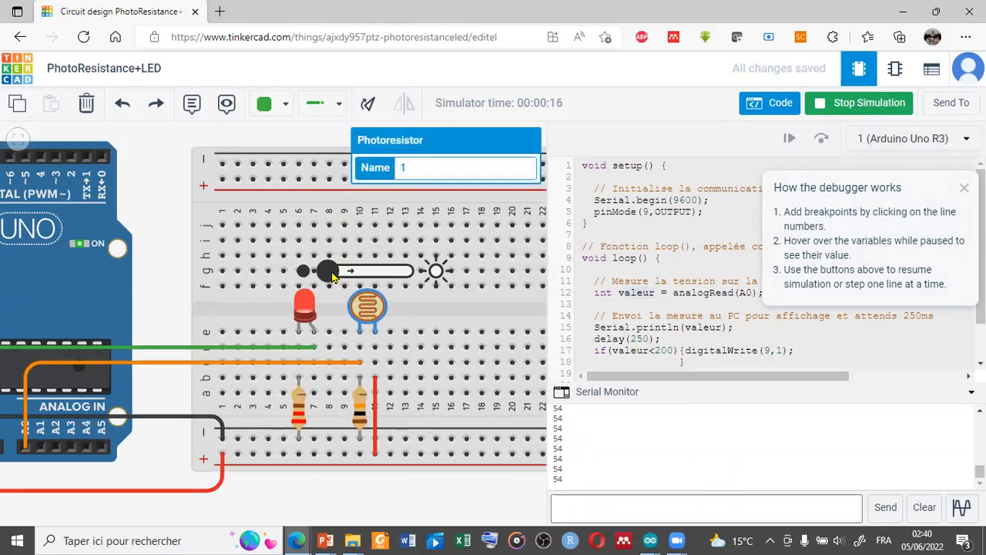
{"action": "left_click_drag", "start_coordinate": [329, 276], "coordinate": [356, 283]}
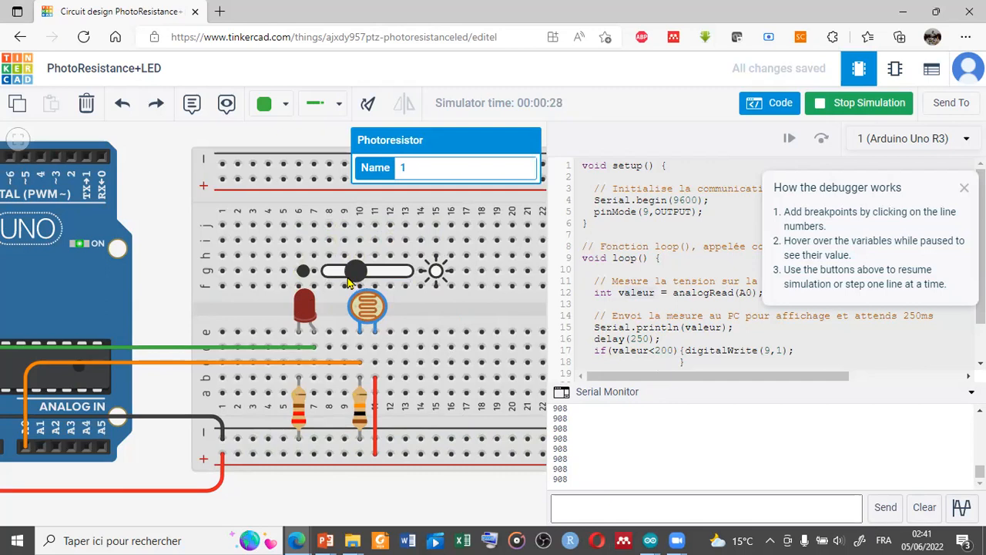
{"action": "left_click_drag", "start_coordinate": [348, 282], "coordinate": [328, 279]}
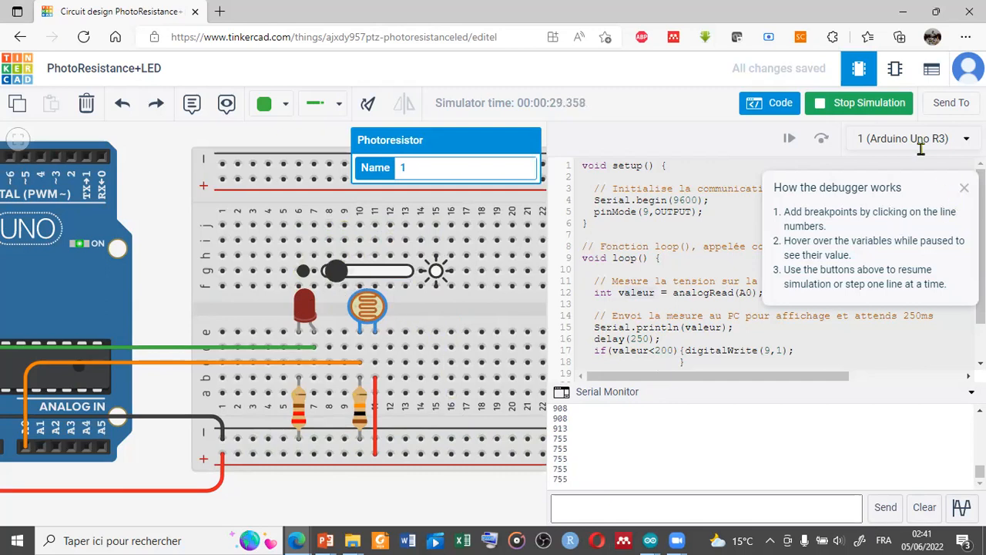
{"action": "left_click", "coordinate": [869, 102]}
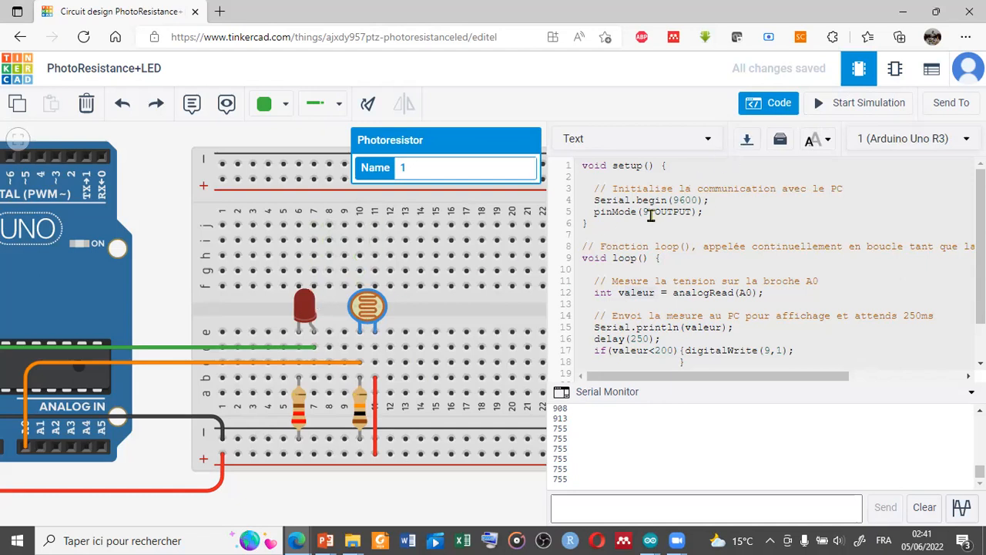
Step: Close the code and add a green LED in columns 3 and 4 of the breadboard's upper half
{"action": "left_click", "coordinate": [770, 102]}
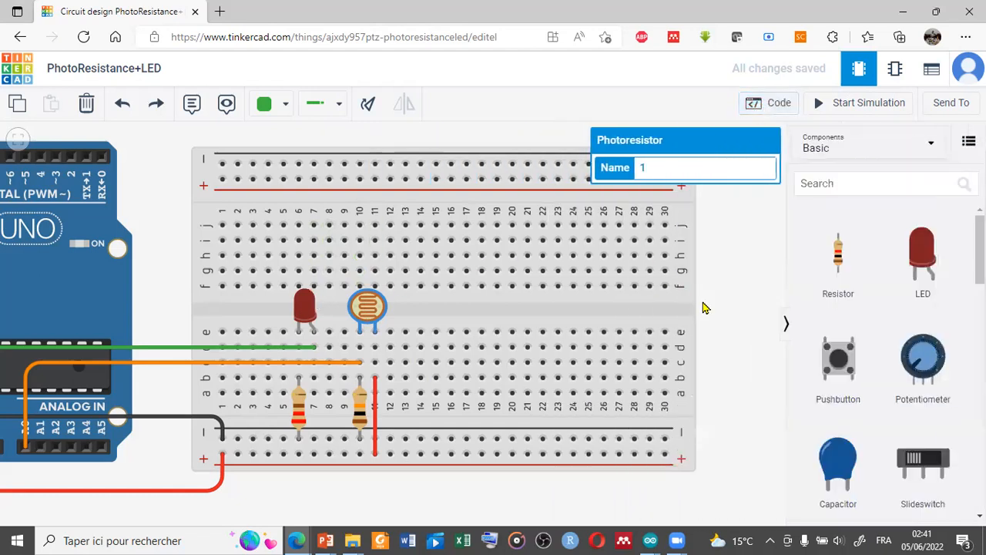
{"action": "left_click", "coordinate": [917, 260]}
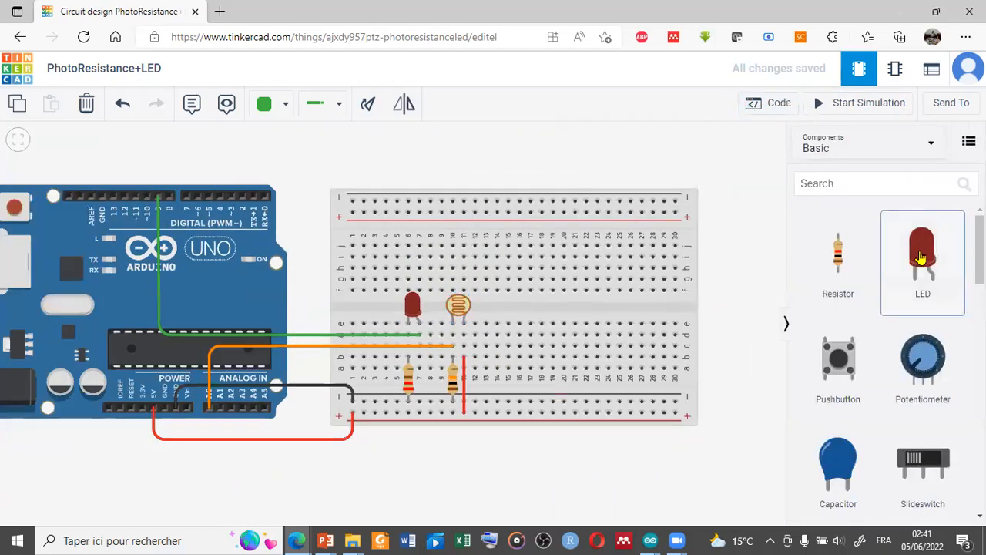
{"action": "left_click", "coordinate": [380, 262]}
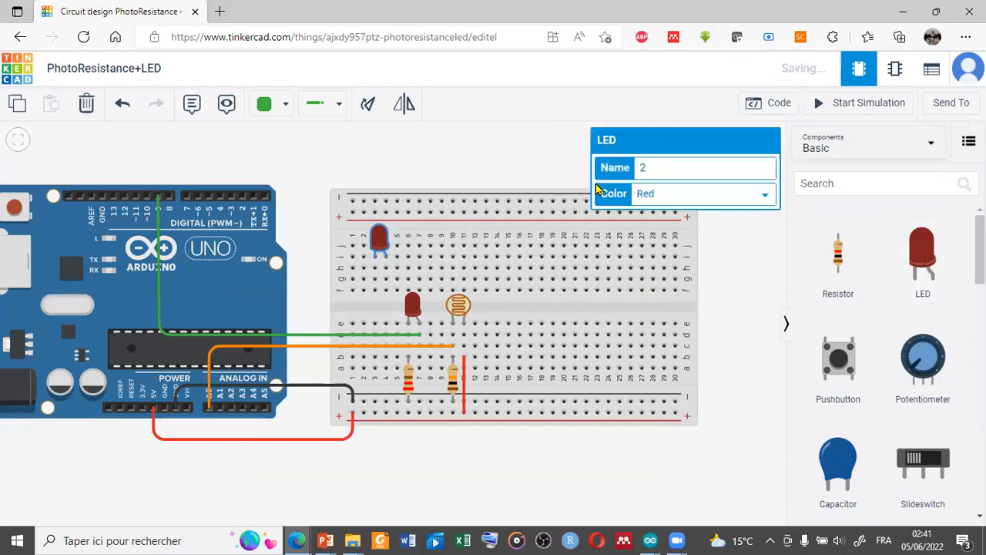
{"action": "left_click", "coordinate": [691, 200]}
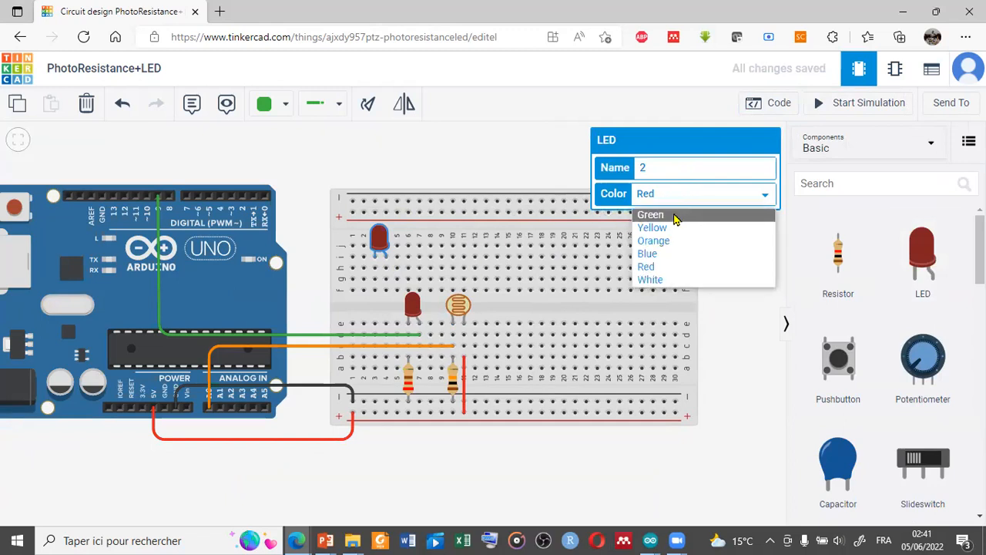
{"action": "left_click", "coordinate": [676, 215]}
{"action": "left_click", "coordinate": [744, 279]}
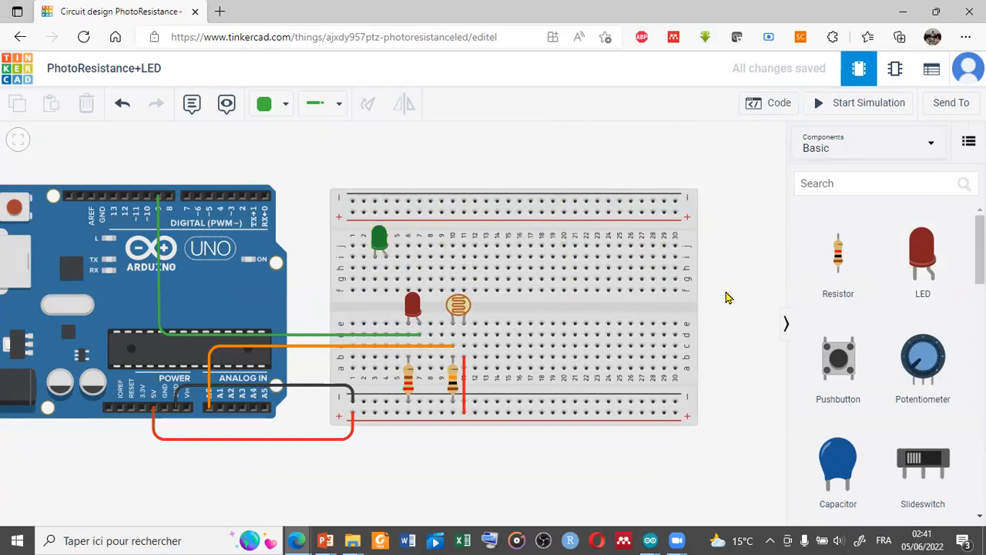
Step: Place a resistor in column 1 and wire it between the green LED's cathode and the lower negative rail
{"action": "left_click_drag", "start_coordinate": [838, 262], "coordinate": [350, 274]}
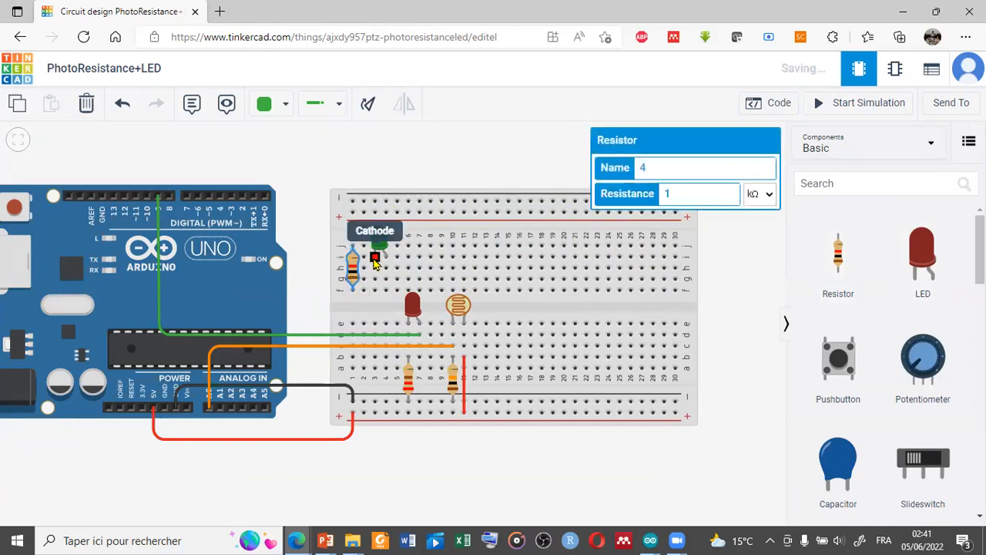
{"action": "left_click", "coordinate": [374, 260]}
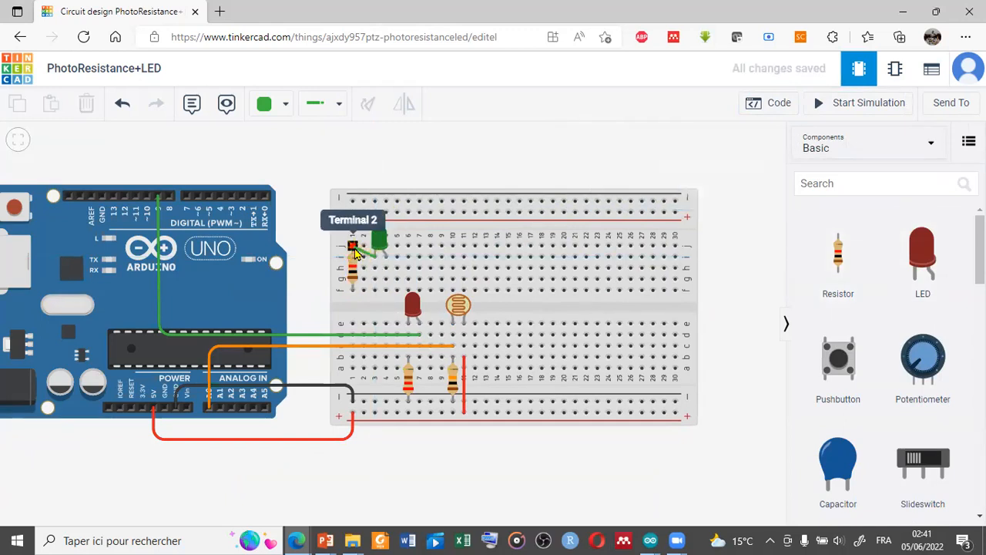
{"action": "left_click", "coordinate": [352, 248]}
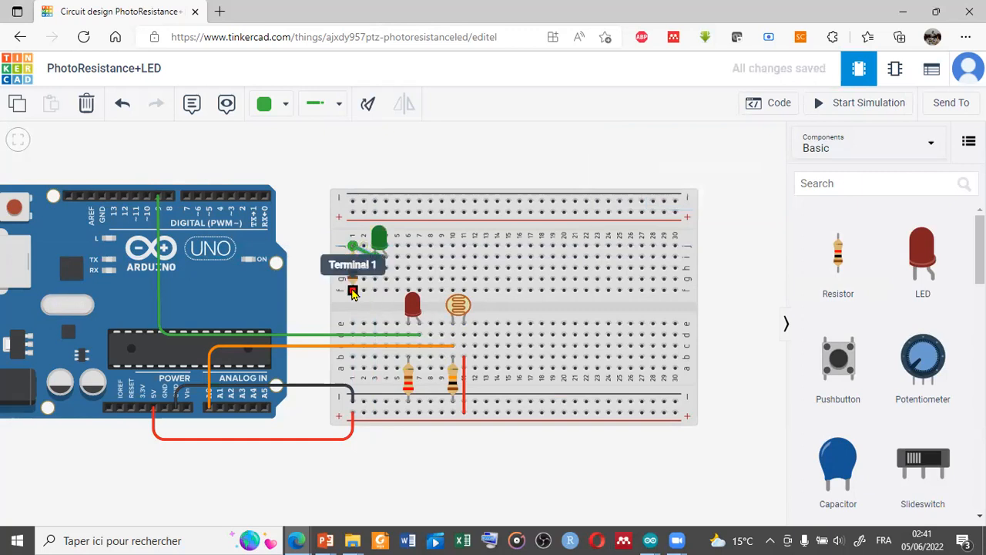
{"action": "left_click", "coordinate": [352, 292]}
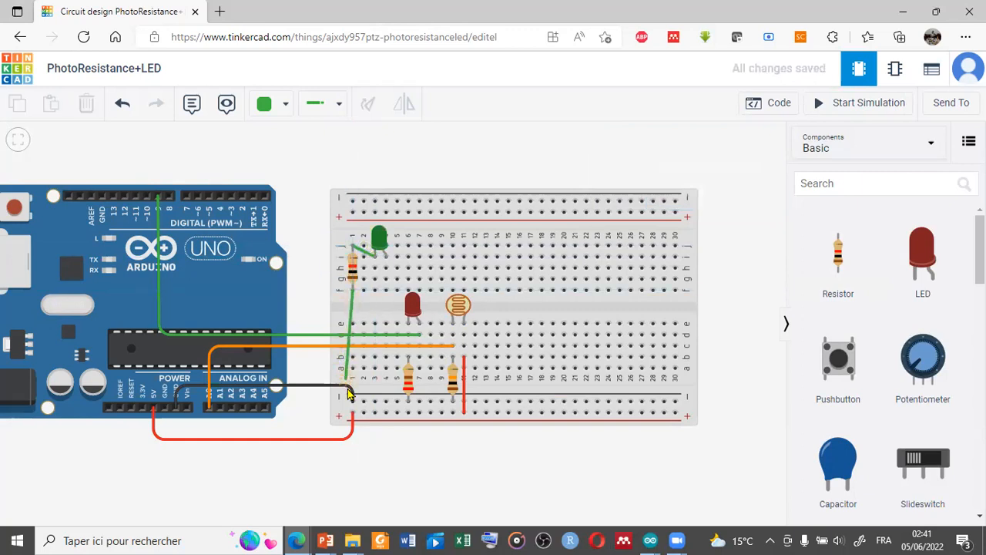
{"action": "left_click", "coordinate": [363, 402]}
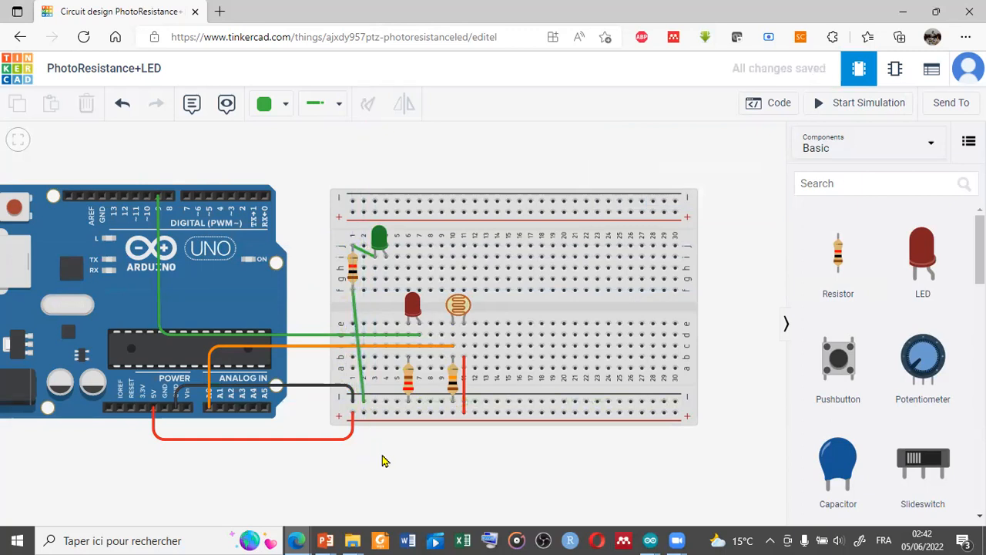
Step: Wire the green LED's anode to Arduino digital pin 10, routing the wire below the LED with two bends
{"action": "left_click", "coordinate": [386, 258]}
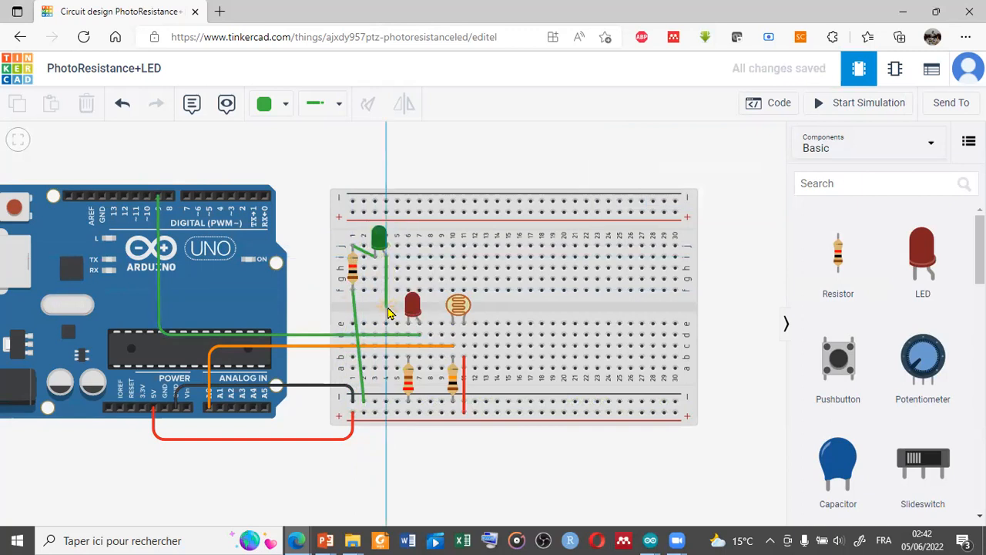
{"action": "left_click", "coordinate": [386, 306]}
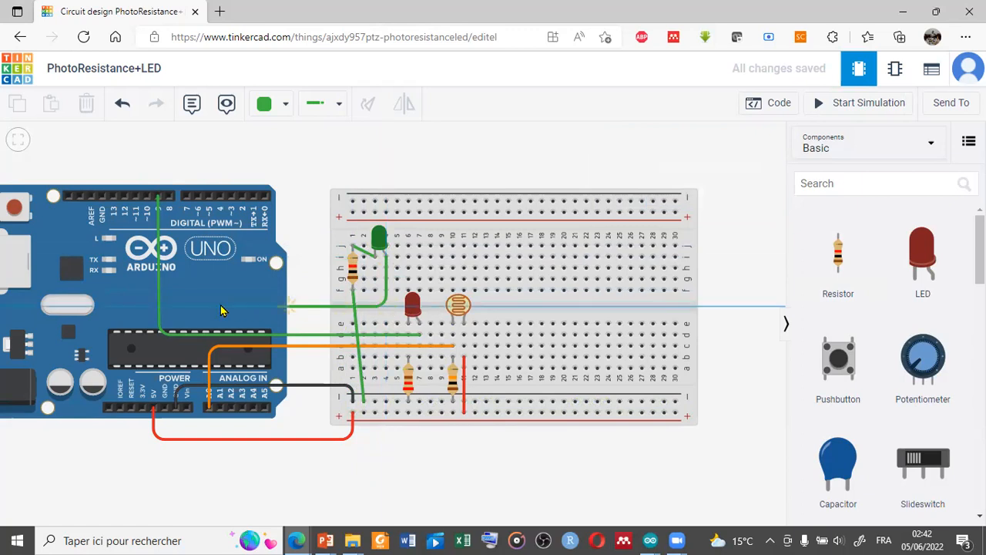
{"action": "left_click", "coordinate": [142, 304]}
{"action": "left_click", "coordinate": [146, 196]}
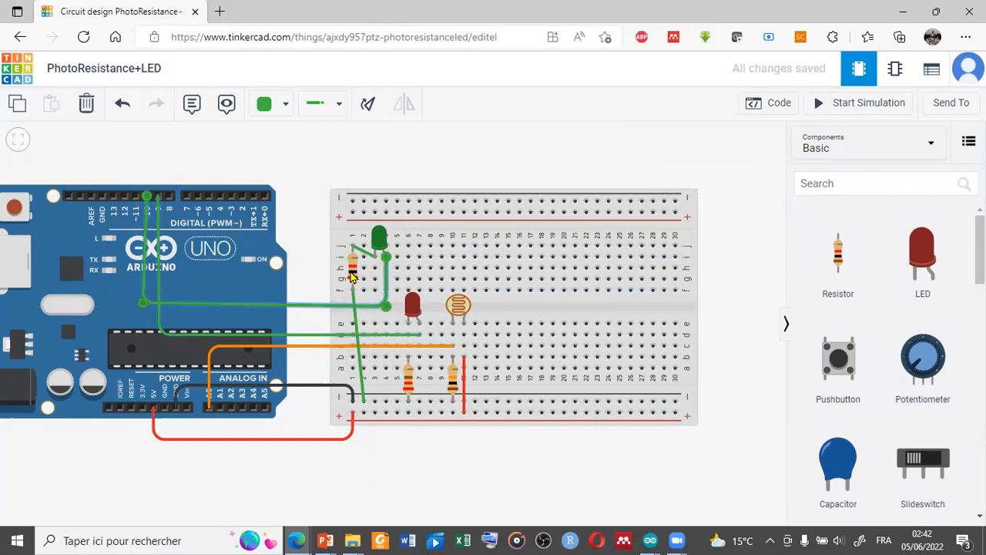
Step: Set the green LED's resistor to 220 Ω
{"action": "left_click", "coordinate": [352, 275]}
{"action": "double_click", "coordinate": [674, 195]}
{"action": "type", "text": "220"}
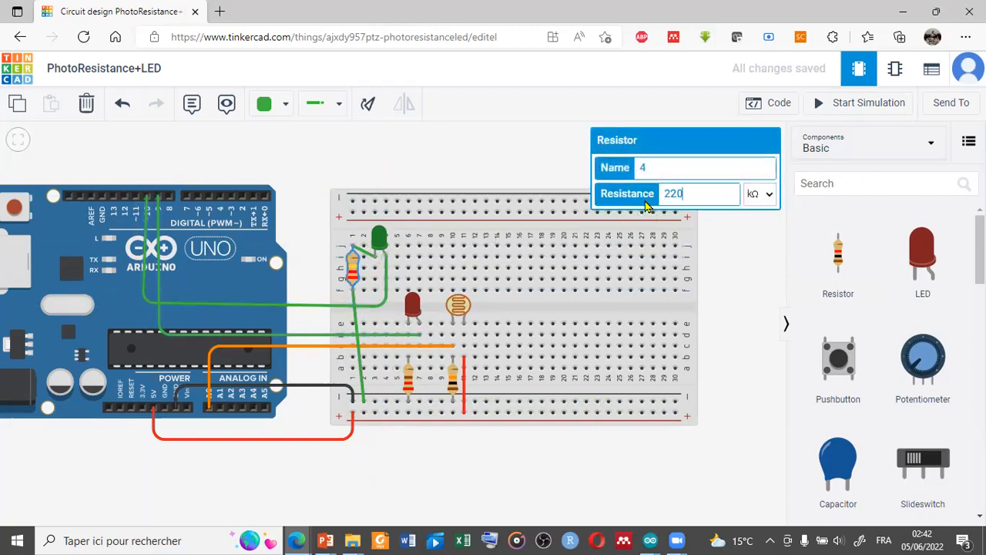
{"action": "left_click", "coordinate": [768, 194]}
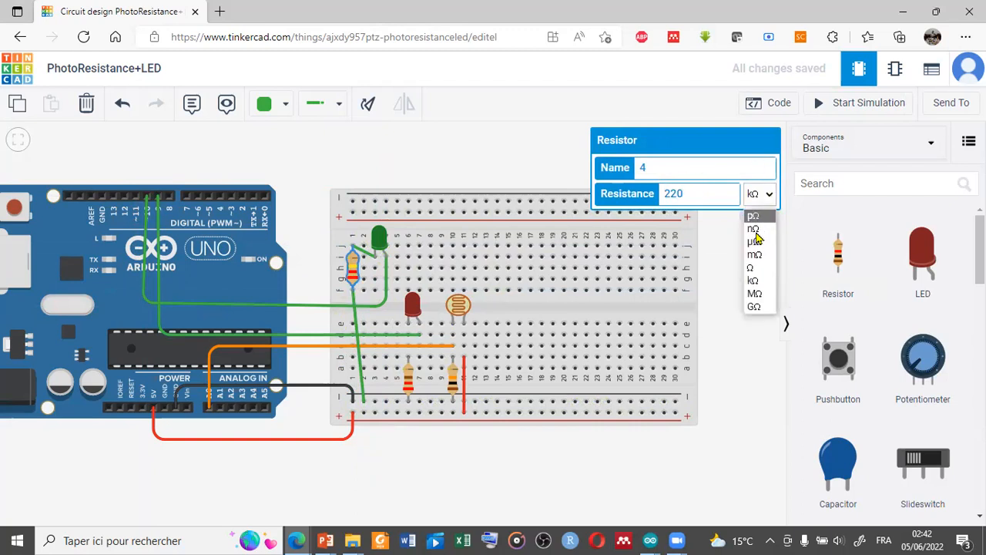
{"action": "left_click", "coordinate": [759, 268]}
{"action": "left_click", "coordinate": [759, 268]}
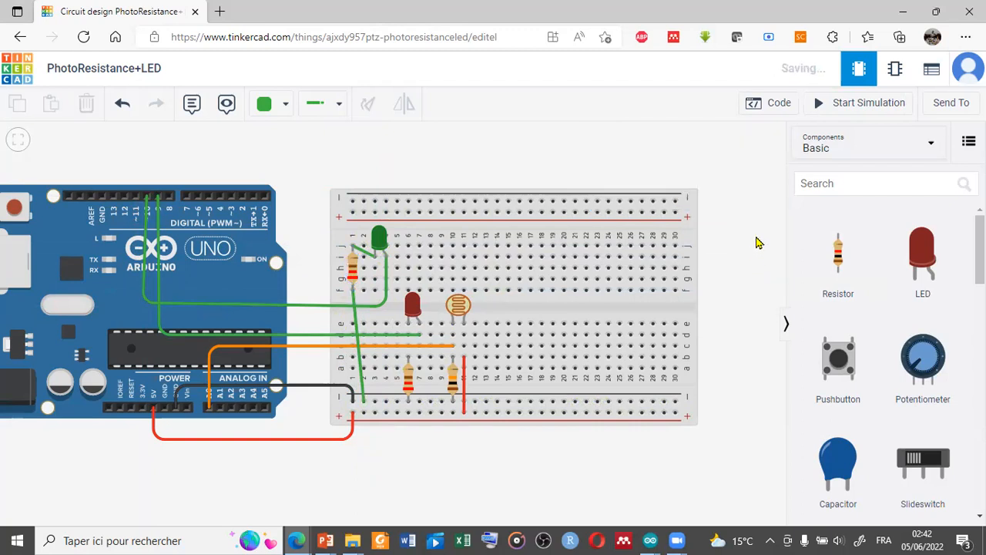
Step: Open the code and duplicate the pinMode line in setup(), changing the copy to pinMode(10,OUTPUT);
{"action": "left_click", "coordinate": [780, 108]}
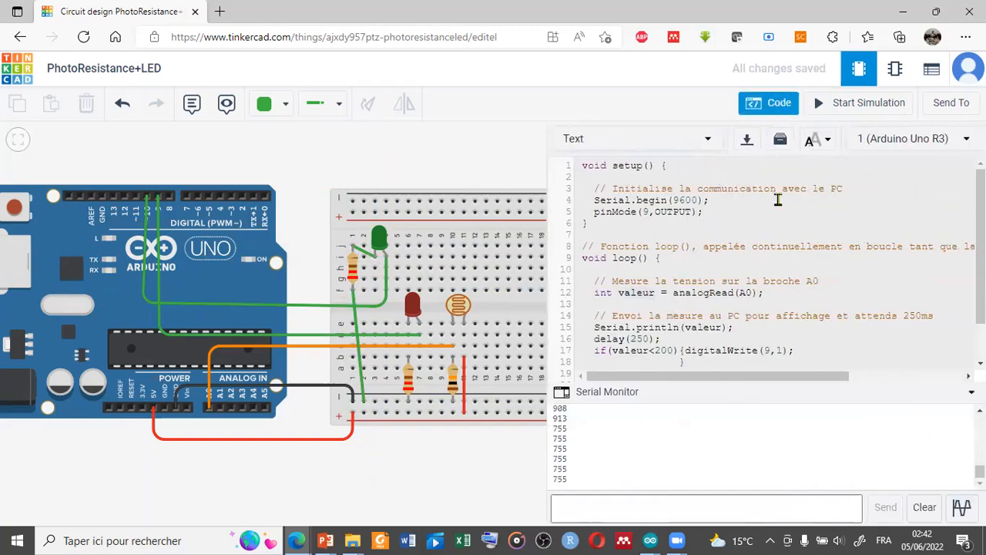
{"action": "left_click_drag", "start_coordinate": [702, 212], "coordinate": [595, 212]}
{"action": "key", "text": "ctrl+c"}
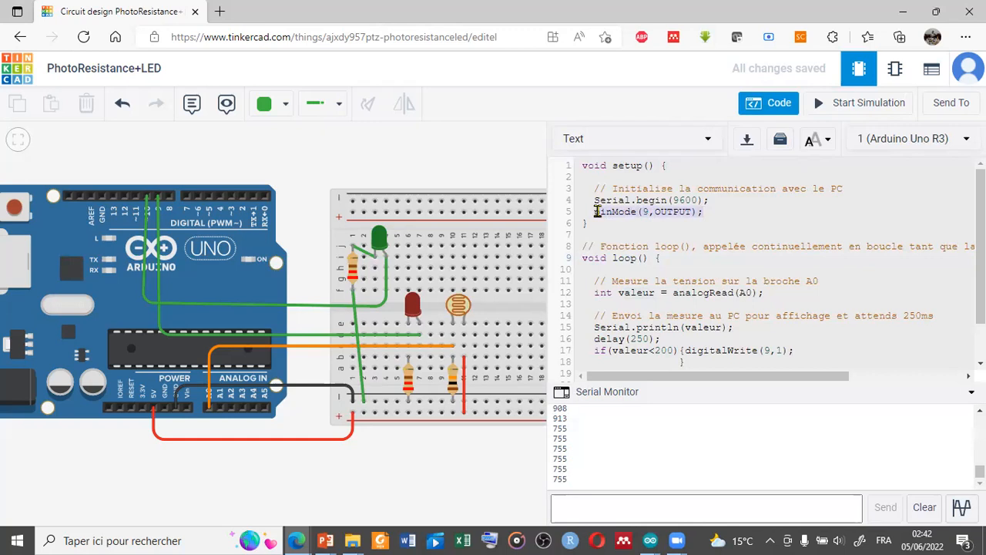
{"action": "left_click", "coordinate": [722, 214]}
{"action": "key", "text": "Return"}
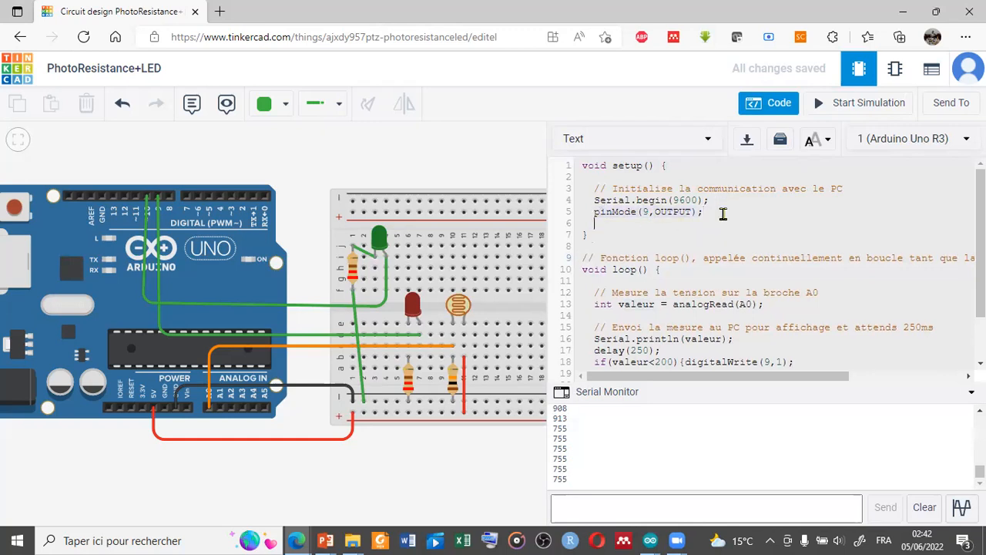
{"action": "key", "text": "ctrl+v"}
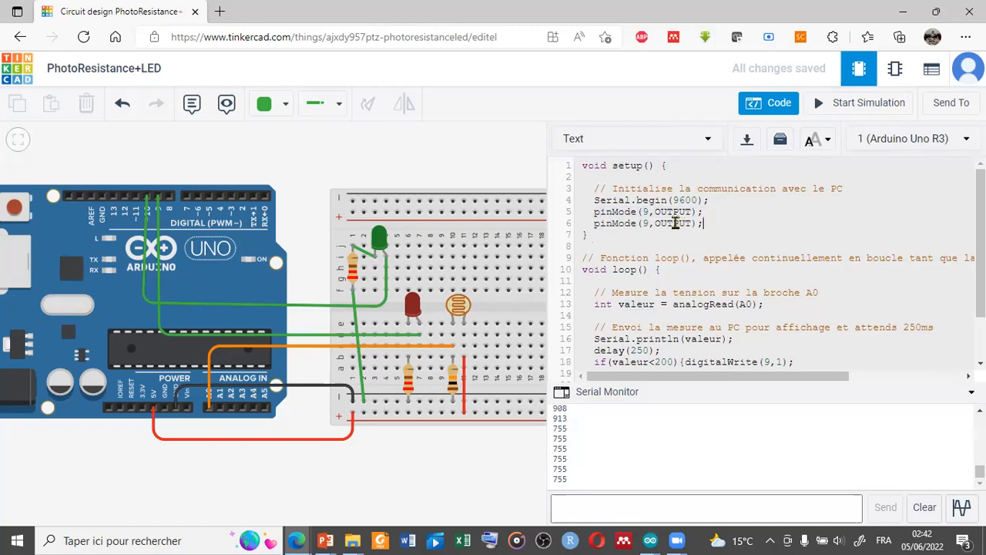
{"action": "left_click", "coordinate": [650, 223]}
{"action": "key", "text": "BackSpace"}
{"action": "type", "text": "10"}
Step: Duplicate the whole if(valeur<200)/else block for pin 9 directly below the original in loop()
{"action": "scroll", "coordinate": [717, 304], "scroll_direction": "down", "scroll_amount": 2}
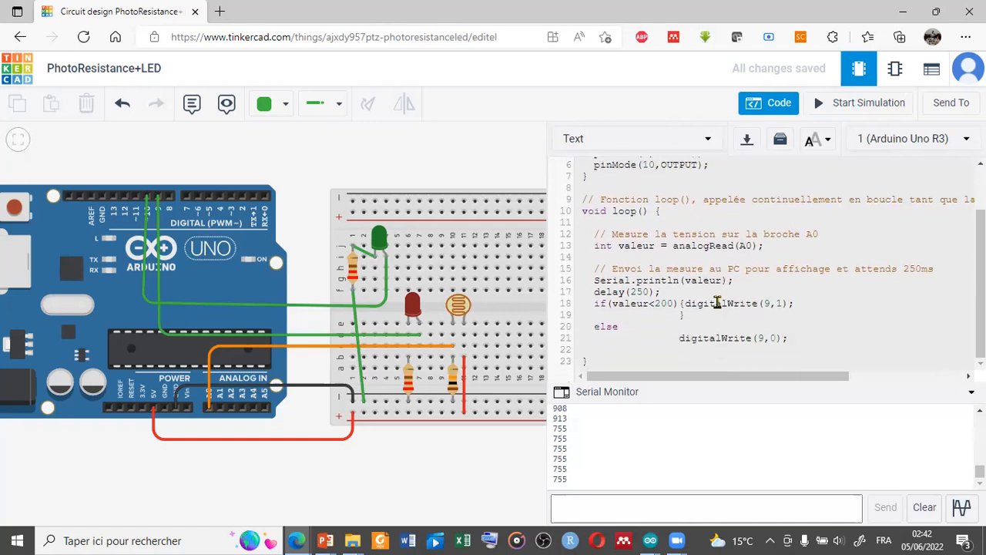
{"action": "left_click_drag", "start_coordinate": [803, 336], "coordinate": [612, 331]}
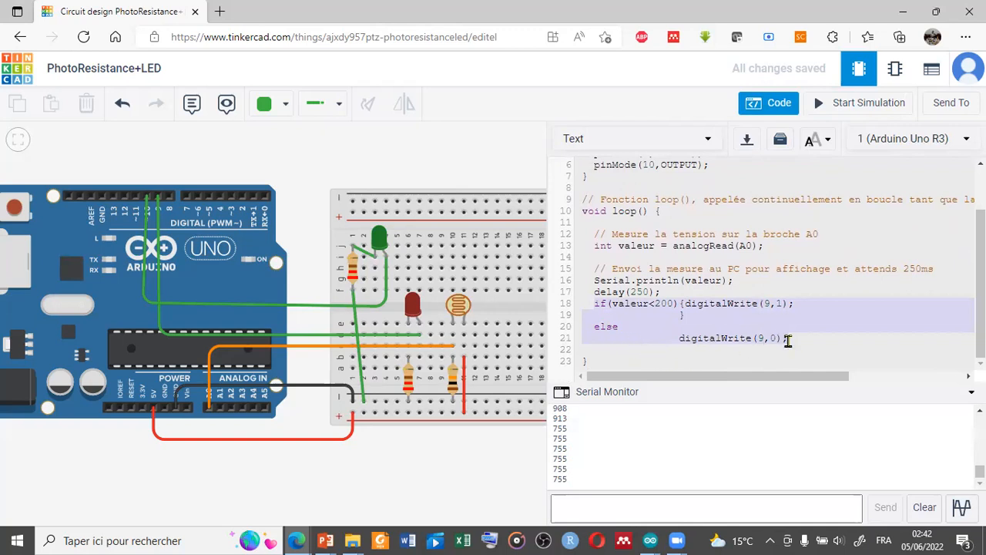
{"action": "left_click", "coordinate": [788, 338]}
{"action": "key", "text": "Return"}
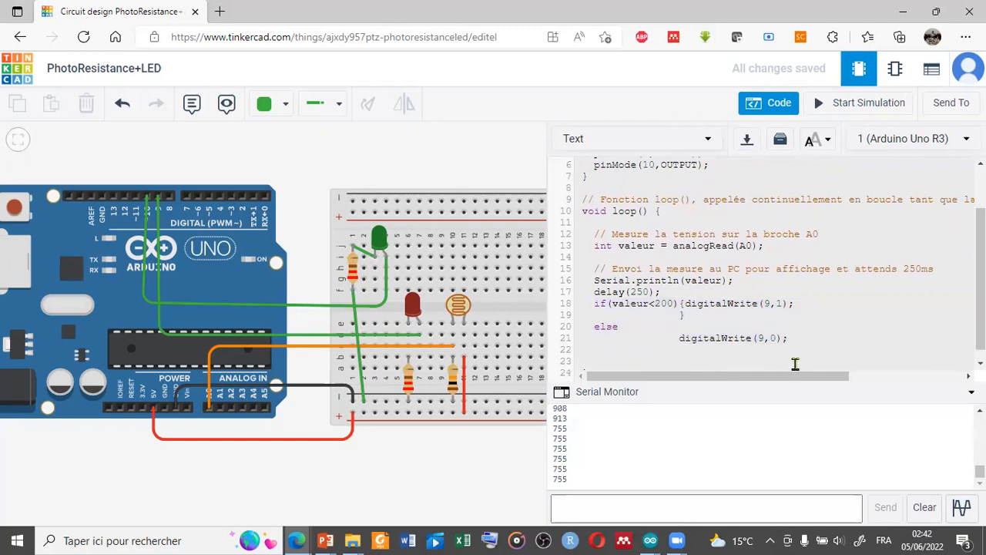
{"action": "type", "text": "if(valeur<200){digitalWrite(9,1);                 }   else                 digitalWrite(9,0);"}
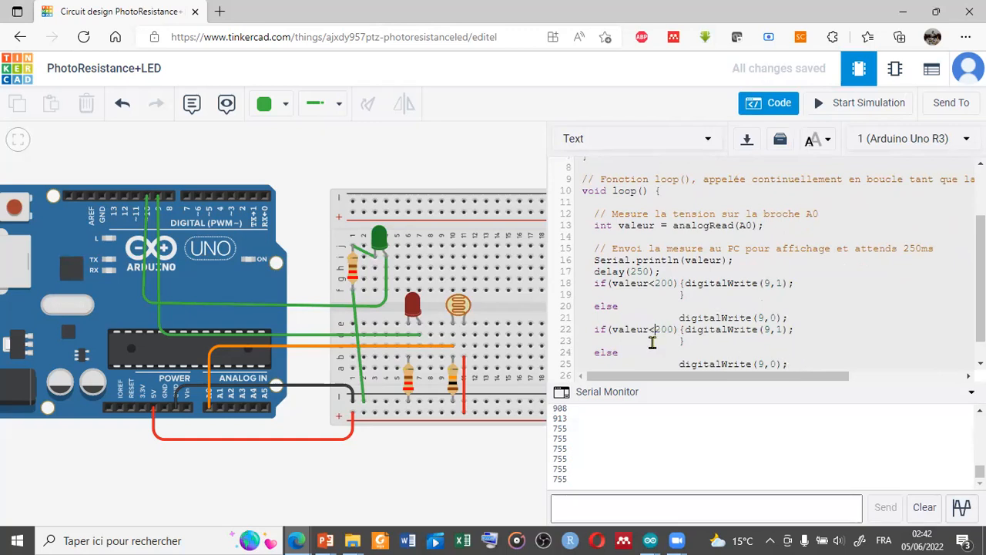
Step: Change the copied block's condition to valeur>200 and both of its digitalWrite calls to pin 10
{"action": "key", "text": "BackSpace"}
{"action": "type", "text": ">"}
{"action": "left_click", "coordinate": [768, 329]}
{"action": "type", "text": "10"}
{"action": "left_click", "coordinate": [764, 363]}
{"action": "key", "text": "shift+Left"}
{"action": "type", "text": "10"}
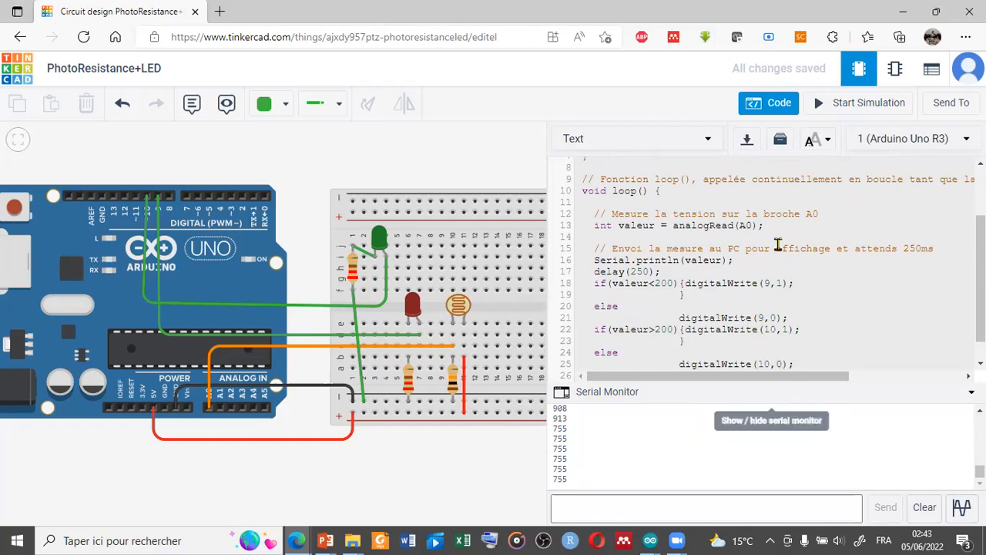
Step: Insert a blank line between the pin 9 block and the pin 10 block
{"action": "left_click", "coordinate": [813, 342]}
{"action": "left_click_drag", "start_coordinate": [805, 361], "coordinate": [595, 334]}
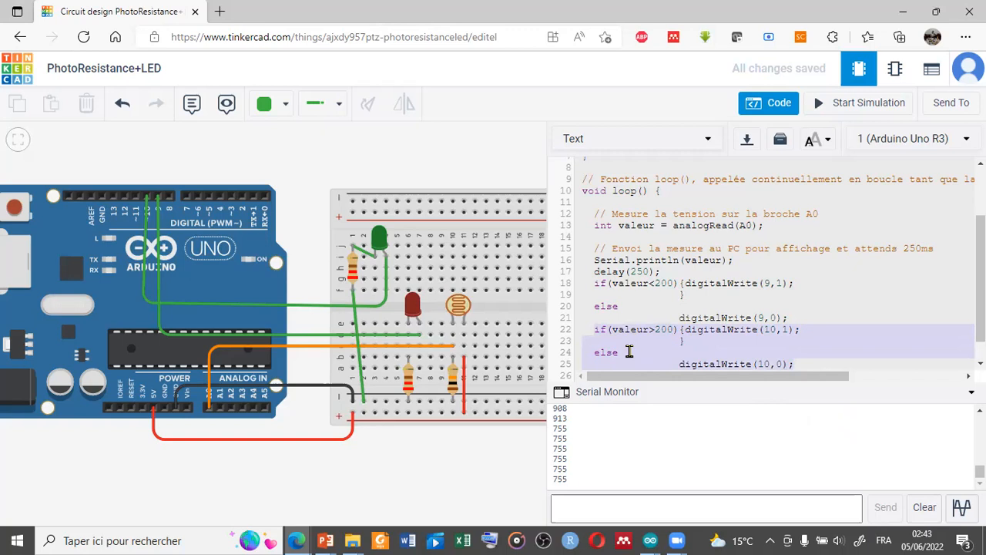
{"action": "left_click", "coordinate": [629, 351]}
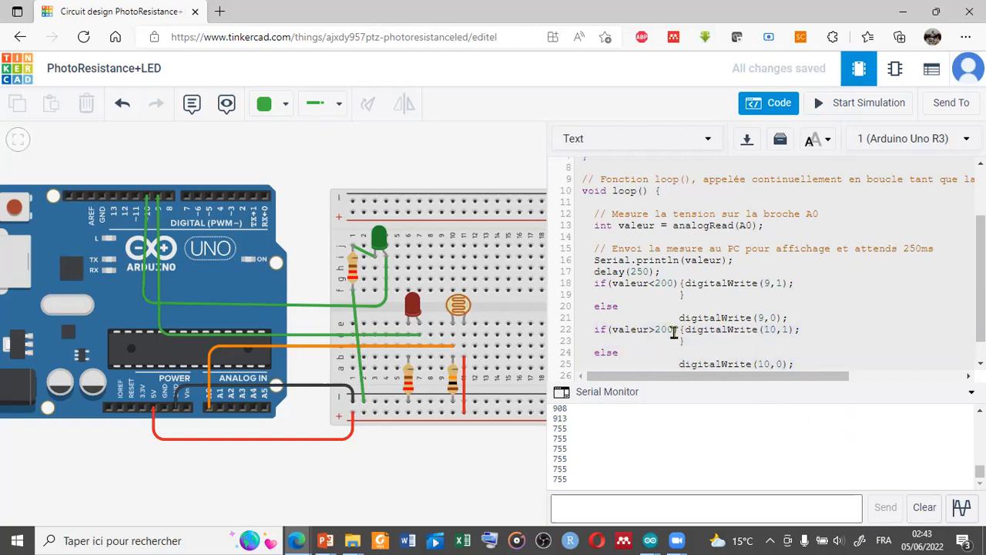
{"action": "left_click", "coordinate": [802, 315]}
{"action": "key", "text": "Return"}
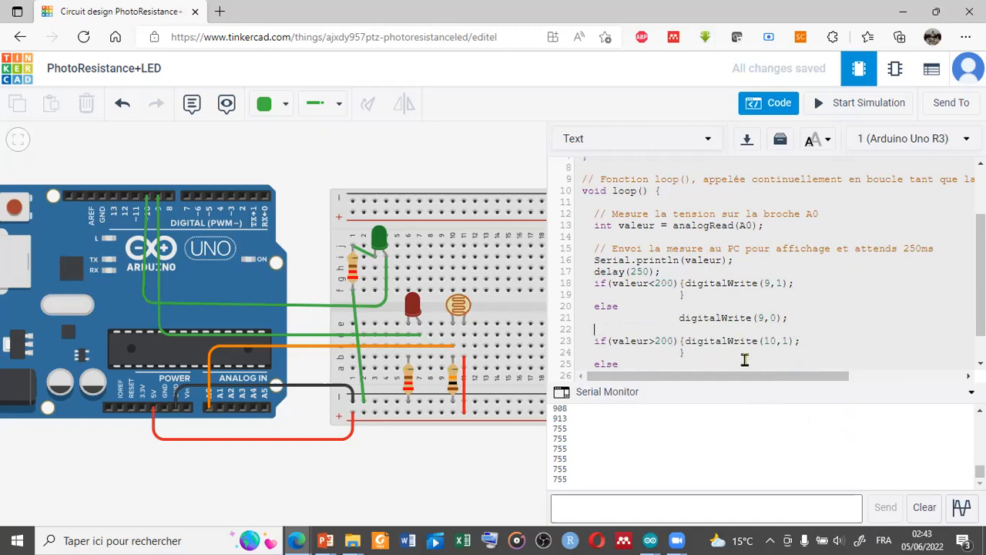
{"action": "scroll", "coordinate": [786, 347], "scroll_direction": "down", "scroll_amount": 1}
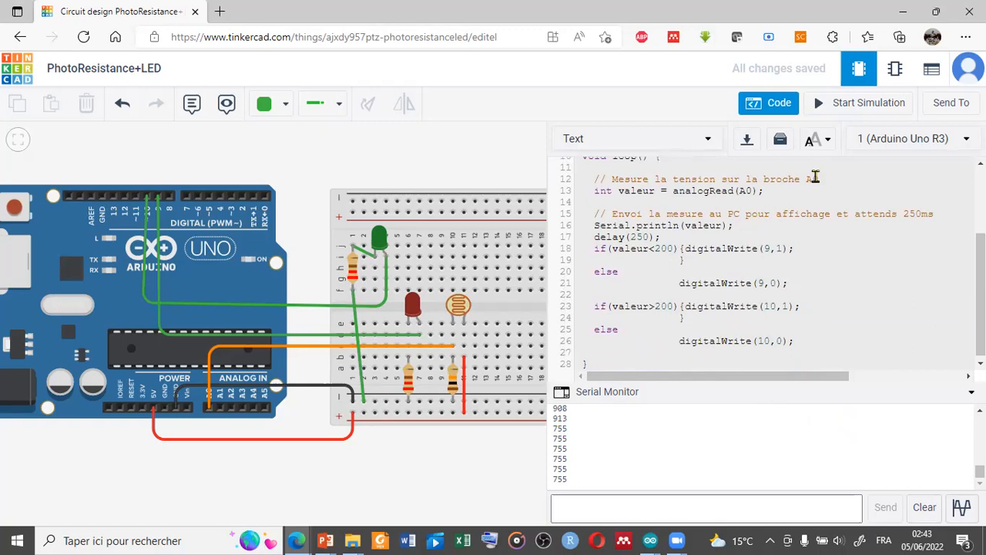
Step: Start the simulation and show the circuit alongside the code and serial monitor
{"action": "left_click", "coordinate": [824, 103]}
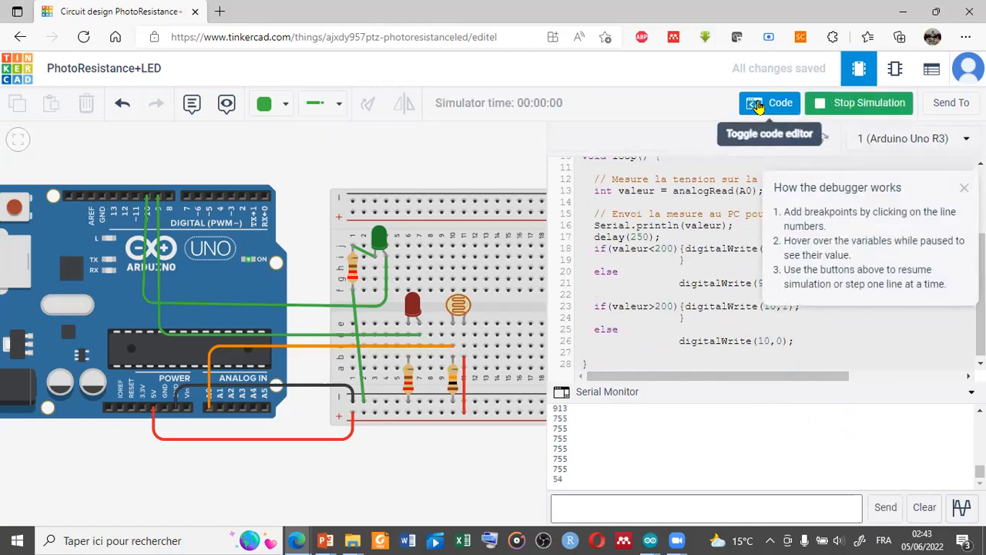
{"action": "left_click", "coordinate": [769, 104]}
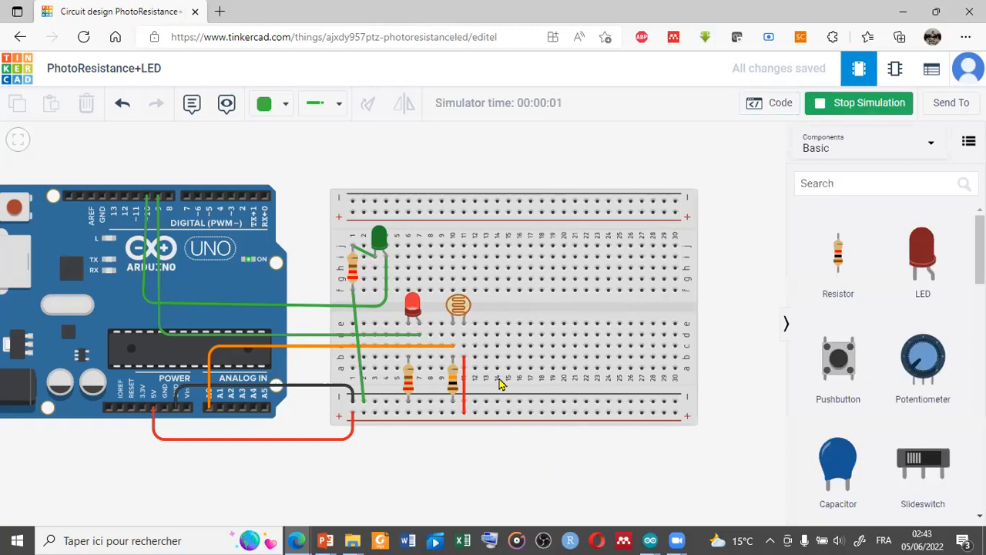
{"action": "left_click", "coordinate": [773, 103]}
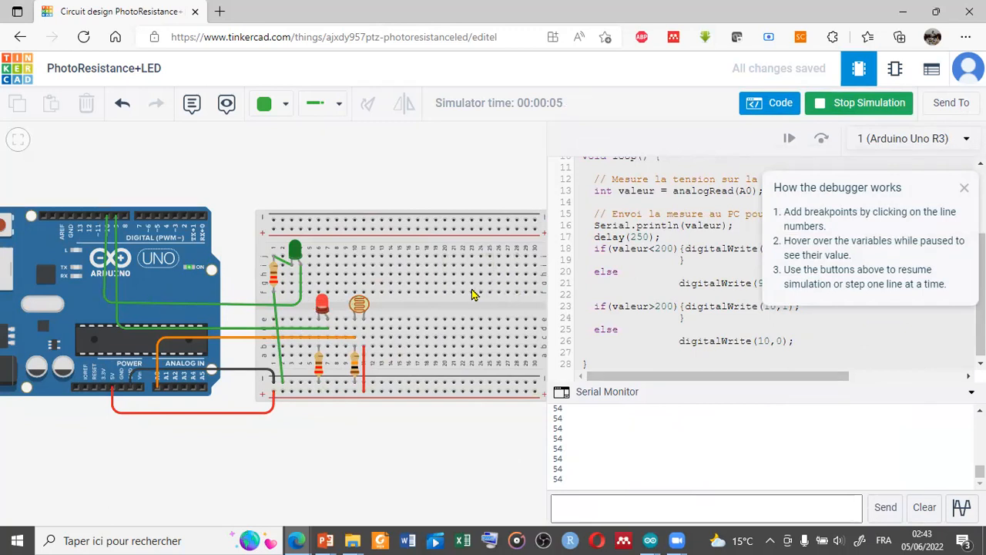
Step: Raise the photoresistor's light level to a little under halfway and check how the green LED responds
{"action": "left_click", "coordinate": [359, 305]}
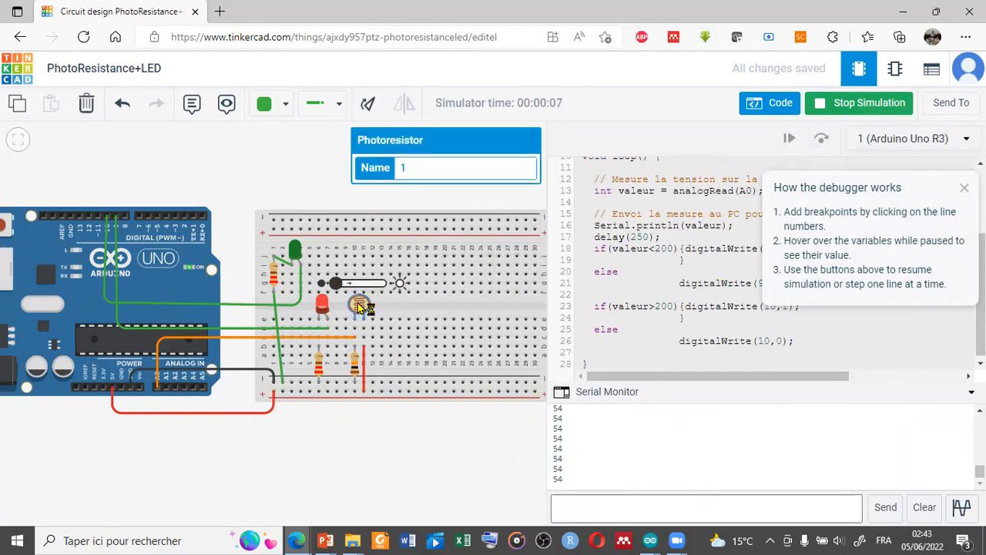
{"action": "left_click_drag", "start_coordinate": [337, 292], "coordinate": [355, 290]}
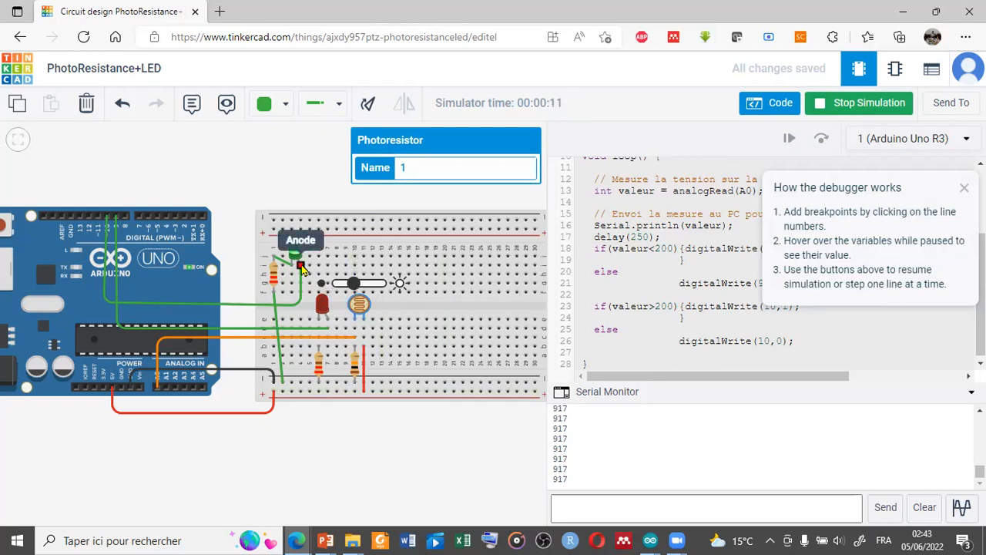
{"action": "mouse_move", "coordinate": [295, 254]}
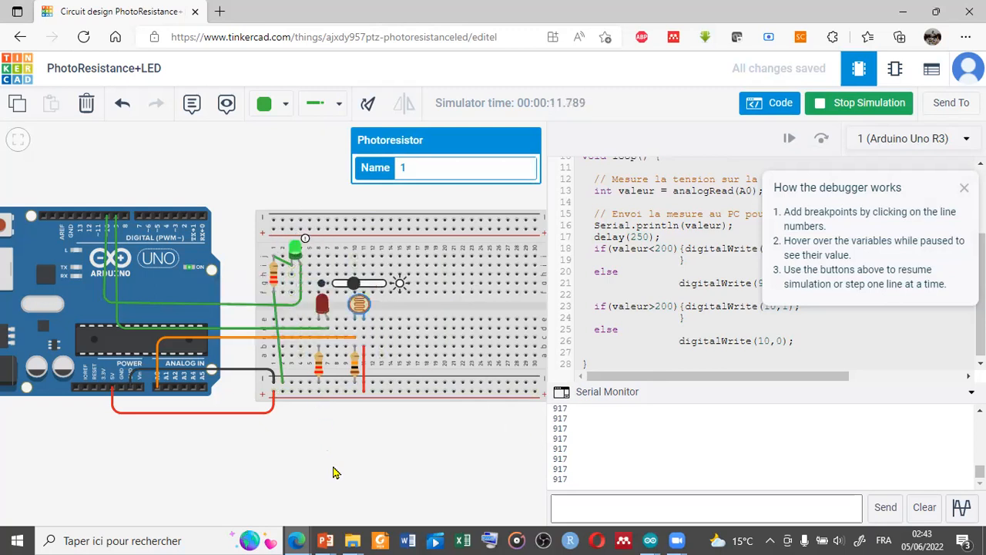